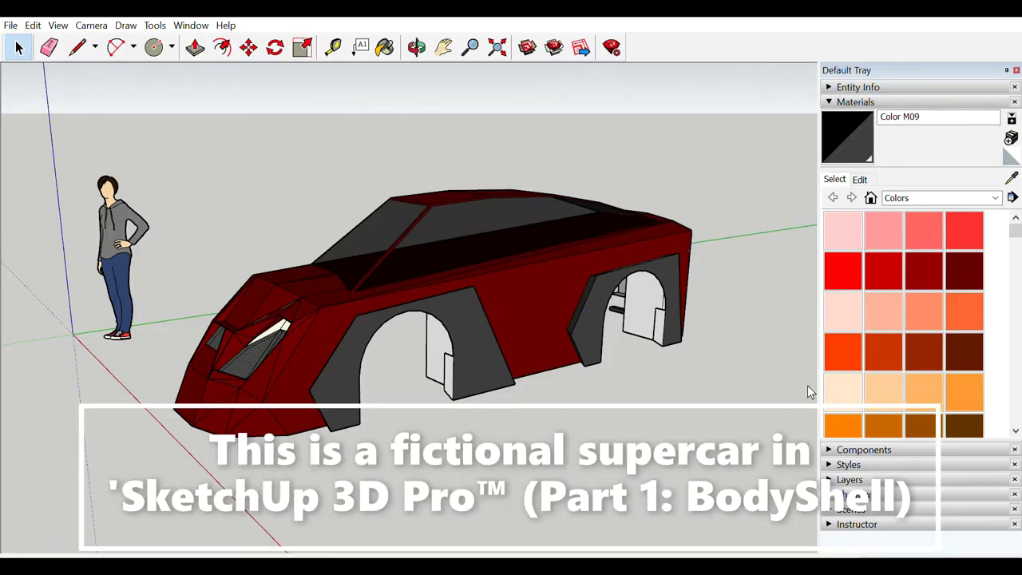
Orbit the red supercar to a side view, a low rear view and the front three-quarter
mouse_move(380, 365)
middle_mouse_down()
mouse_move(748, 358)
mouse_move(404, 327)
mouse_move(329, 292)
mouse_move(910, 292)
middle_mouse_up()
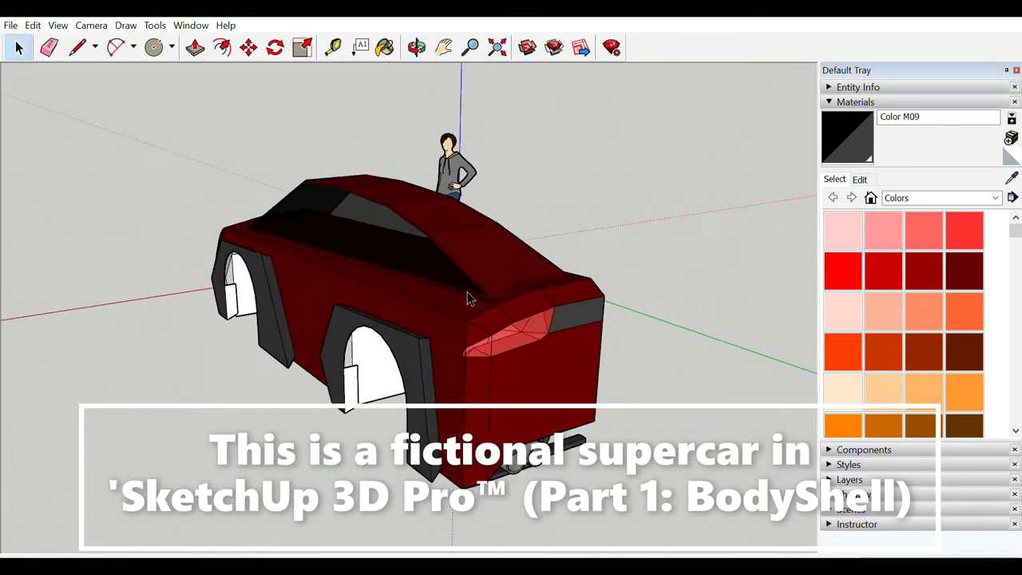
mouse_move(468, 298)
middle_mouse_down()
mouse_move(369, 168)
mouse_move(334, 264)
mouse_move(604, 334)
middle_mouse_up()
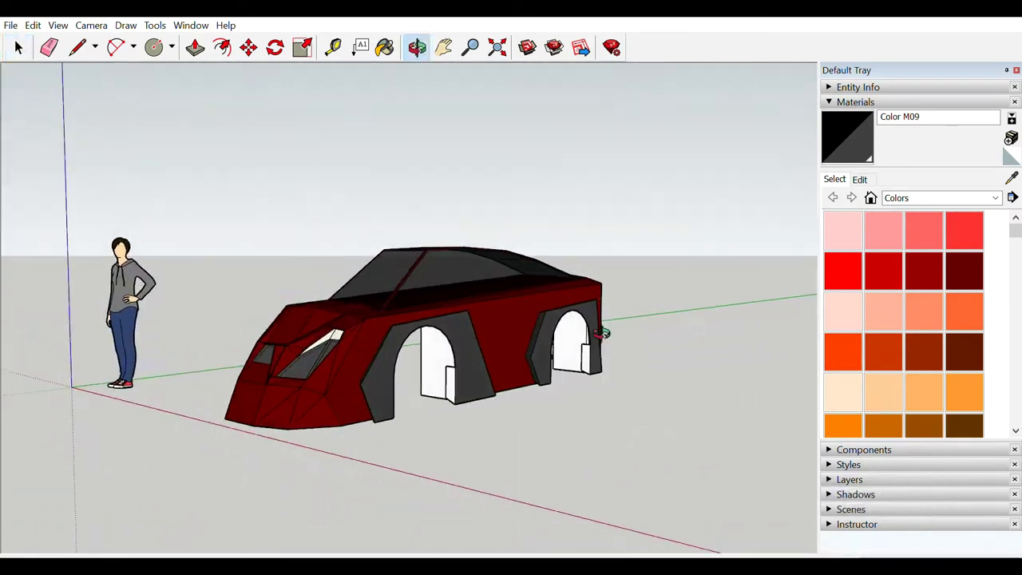
mouse_move(459, 380)
middle_mouse_down()
mouse_move(365, 365)
mouse_move(304, 385)
middle_mouse_up()
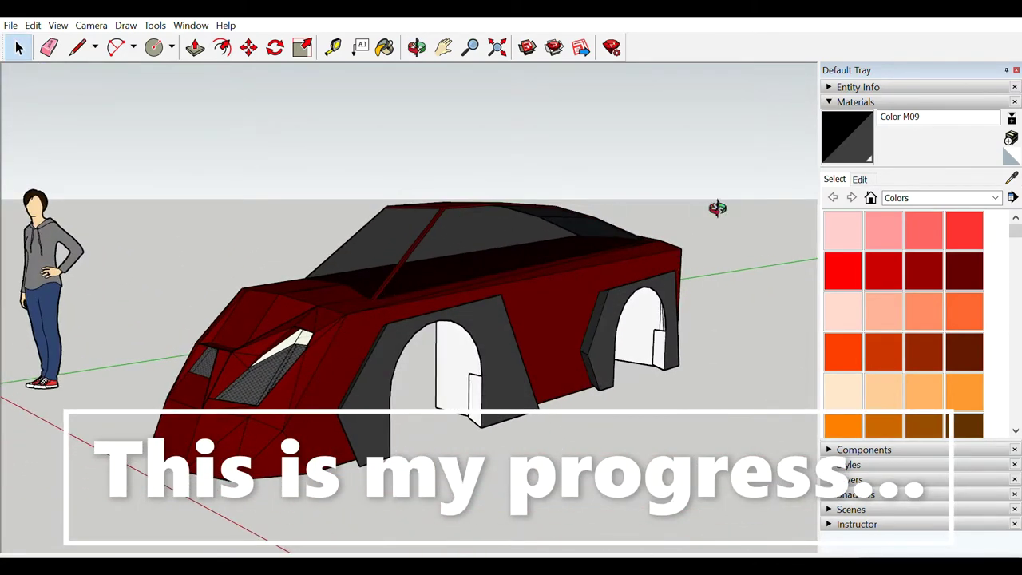
mouse_move(717, 208)
middle_mouse_down()
mouse_move(522, 173)
mouse_move(477, 200)
middle_mouse_up()
Swing the view to the car's front and zoom in close on the side wheel arches
scroll(456, 274, "down", 2)
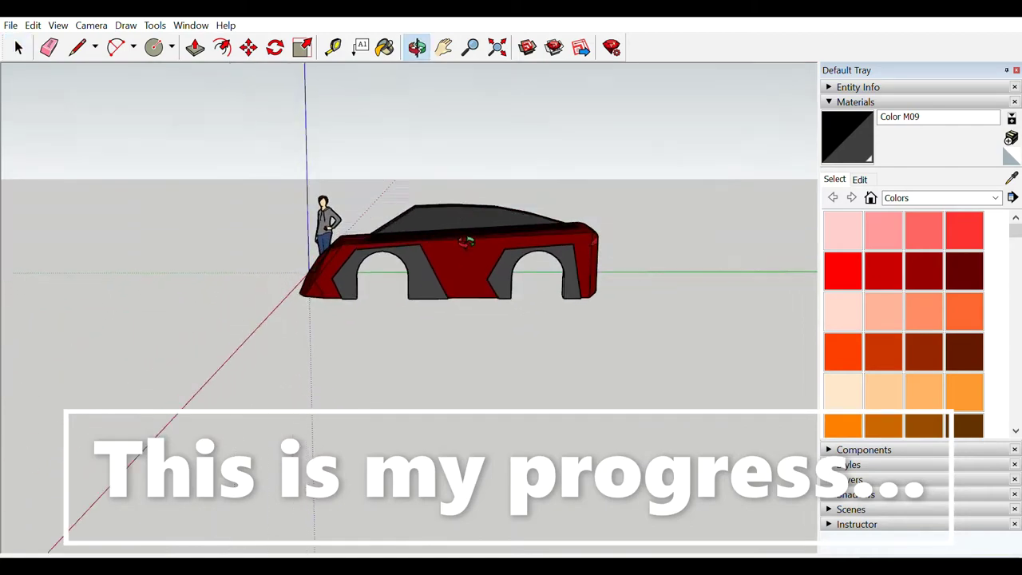
scroll(317, 275, "up", 3)
mouse_move(317, 275)
middle_mouse_down()
mouse_move(559, 199)
mouse_move(322, 169)
mouse_move(511, 295)
middle_mouse_up()
scroll(678, 165, "up", 3)
scroll(678, 164, "down", 3)
scroll(613, 206, "up", 3)
scroll(615, 206, "up", 2)
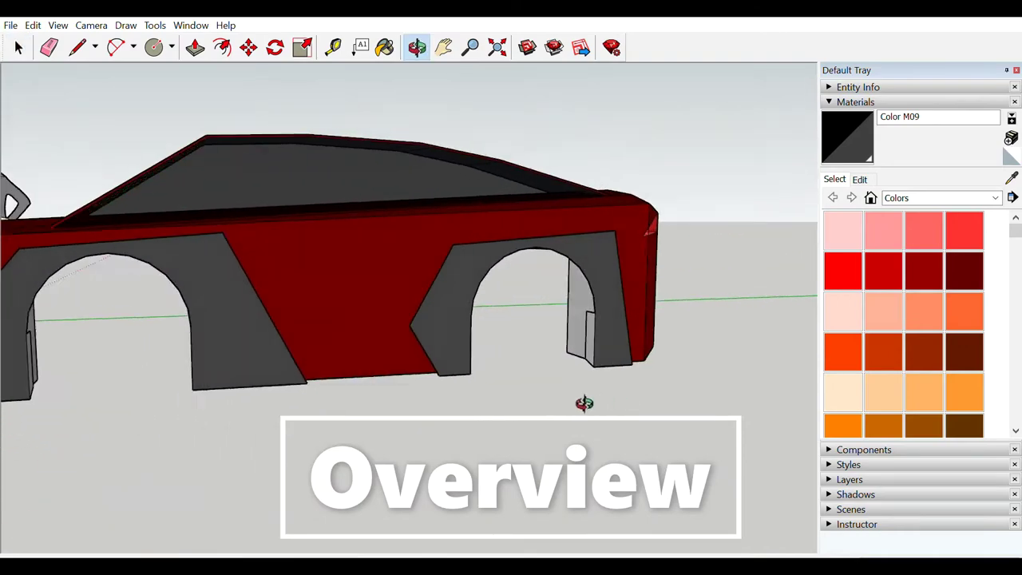
Orbit the car from the rear to its side and round to the front
mouse_move(584, 403)
middle_mouse_down()
mouse_move(631, 429)
mouse_move(331, 376)
mouse_move(642, 388)
mouse_move(623, 365)
mouse_move(349, 369)
mouse_move(543, 320)
mouse_move(447, 312)
mouse_move(343, 328)
middle_mouse_up()
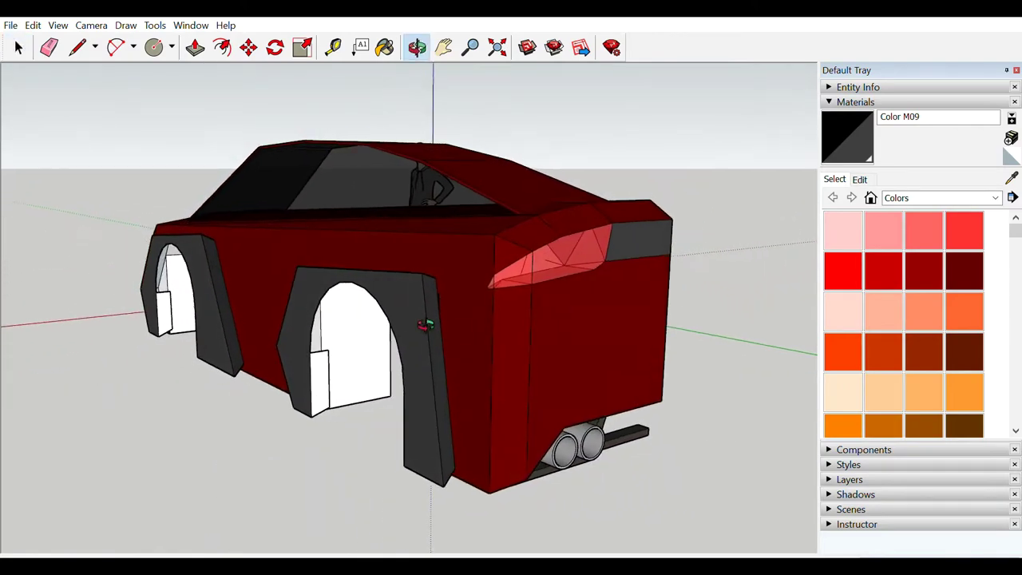
mouse_move(426, 325)
middle_mouse_down()
mouse_move(9, 343)
mouse_move(694, 322)
middle_mouse_up()
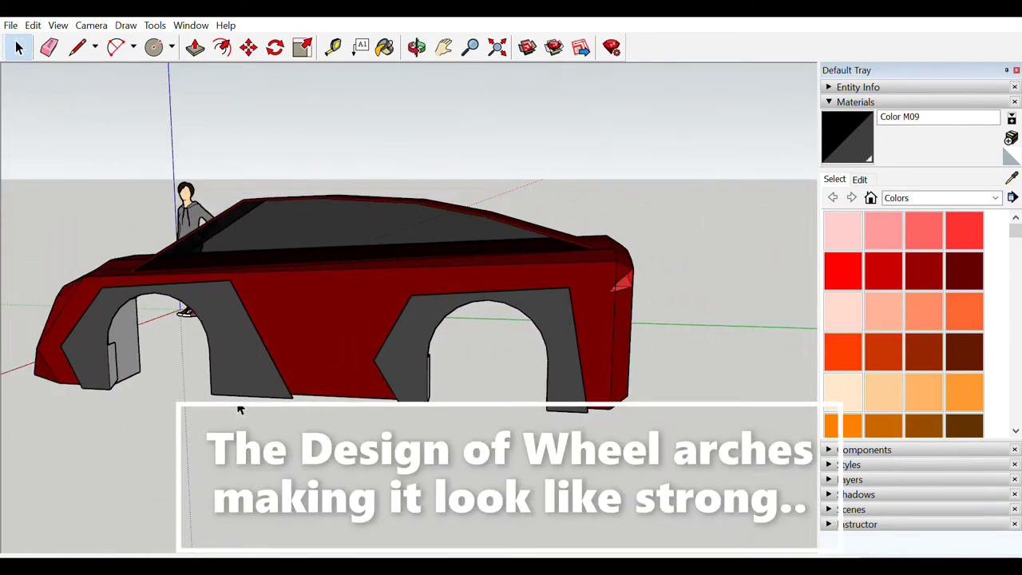
mouse_move(240, 409)
middle_mouse_down()
mouse_move(388, 376)
mouse_move(592, 377)
mouse_move(266, 484)
mouse_move(485, 349)
mouse_move(308, 302)
mouse_move(343, 266)
mouse_move(303, 276)
mouse_move(231, 351)
mouse_move(125, 383)
mouse_move(290, 352)
mouse_move(660, 365)
mouse_move(315, 337)
mouse_move(285, 320)
mouse_move(481, 333)
mouse_move(200, 413)
mouse_move(534, 348)
middle_mouse_up()
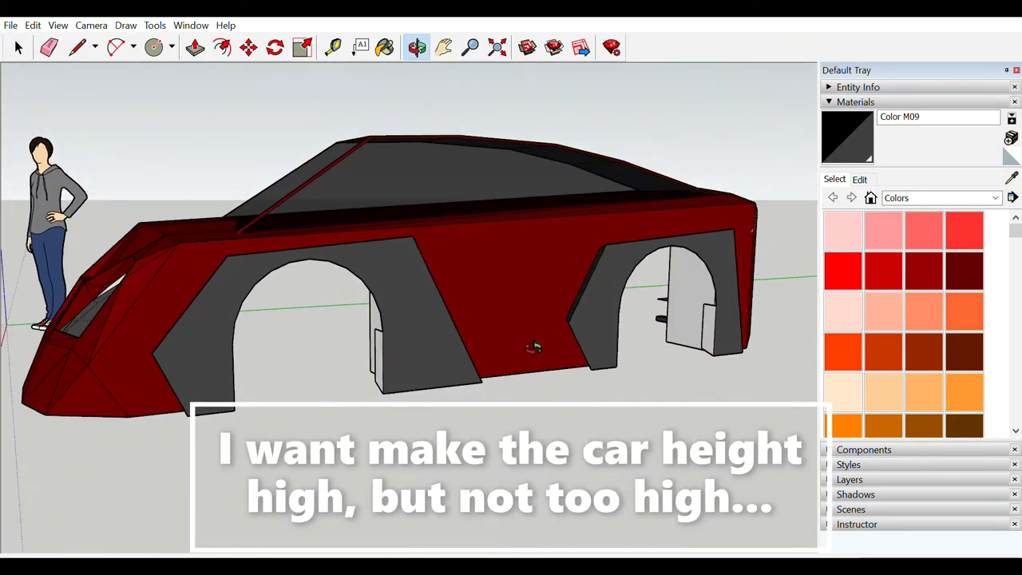
scroll(515, 338, "up", 2)
scroll(516, 279, "down", 3)
Circle the car through front three-quarter, side and front views to judge the front end
mouse_move(516, 279)
middle_mouse_down()
mouse_move(561, 304)
mouse_move(684, 324)
mouse_move(514, 256)
mouse_move(197, 331)
middle_mouse_up()
left_click_drag(198, 332, 654, 310)
left_click_drag(584, 302, 369, 309)
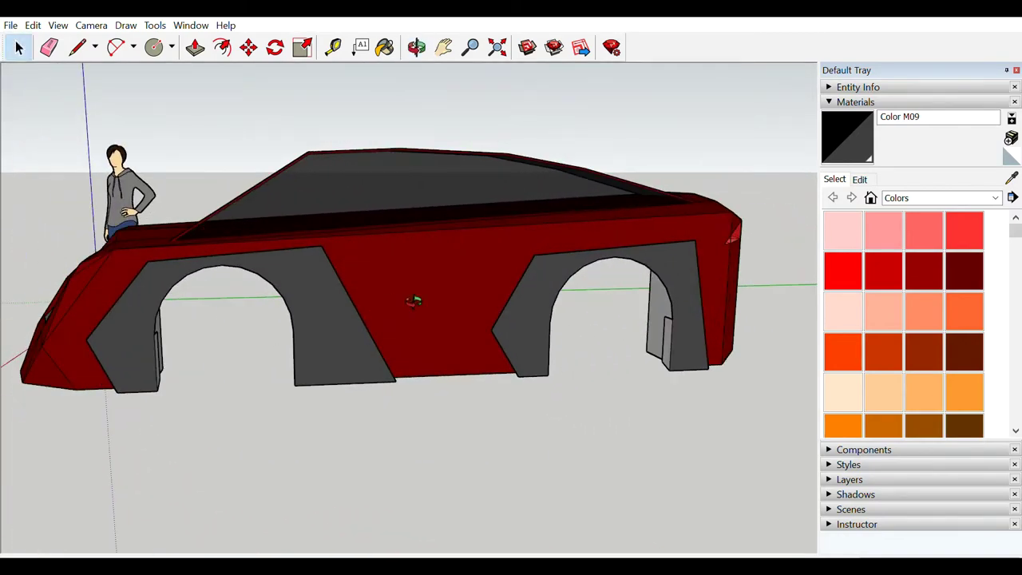
middle_click_drag(413, 300, 605, 292)
scroll(655, 375, "up", 2)
scroll(655, 376, "down", 3)
scroll(670, 395, "down", 1)
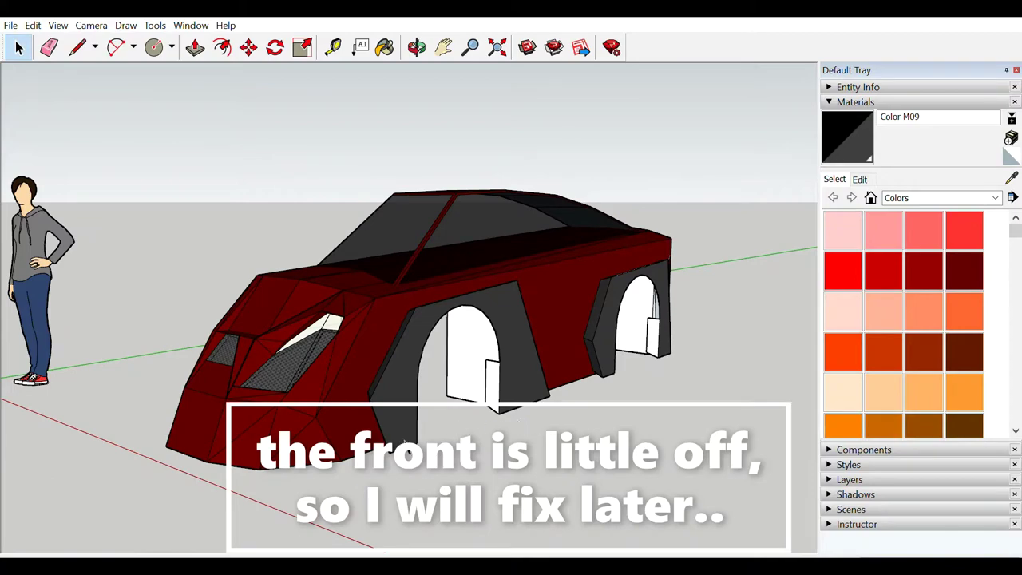
Orbit from the front to the car's side, then zoom out to show the whole model
mouse_move(526, 435)
middle_mouse_down()
mouse_move(391, 422)
mouse_move(680, 388)
mouse_move(710, 399)
mouse_move(817, 376)
mouse_move(735, 365)
mouse_move(418, 369)
middle_mouse_up()
scroll(710, 334, "up", 3)
scroll(223, 392, "down", 5)
scroll(221, 399, "down", 2)
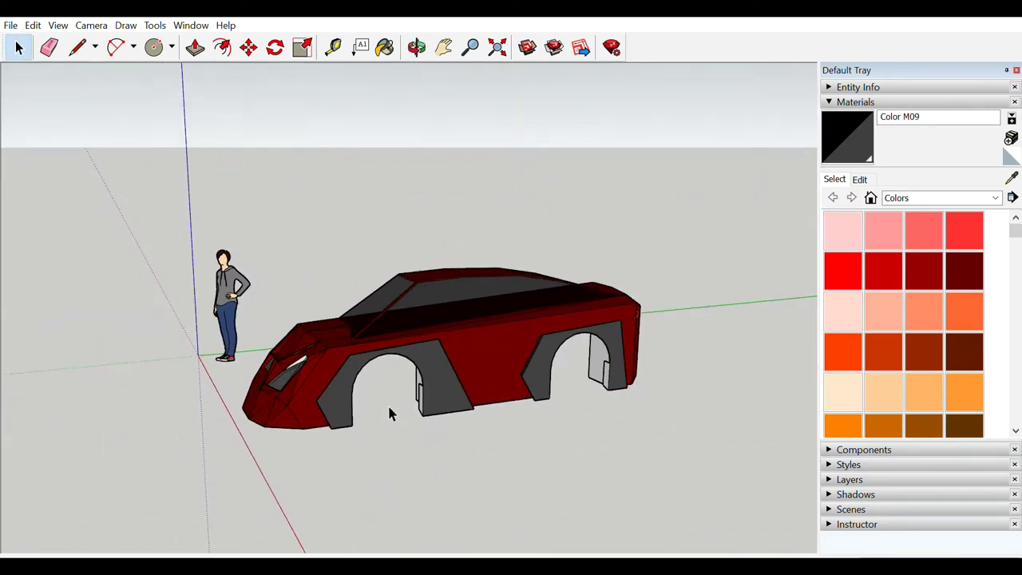
Orbit below and round to the car's rear, then close in on the rear wheel arch
mouse_move(535, 387)
middle_mouse_down()
mouse_move(161, 366)
mouse_move(424, 363)
mouse_move(449, 373)
mouse_move(395, 456)
mouse_move(395, 414)
mouse_move(506, 358)
mouse_move(791, 303)
mouse_move(594, 352)
mouse_move(717, 357)
mouse_move(691, 368)
mouse_move(833, 365)
middle_mouse_up()
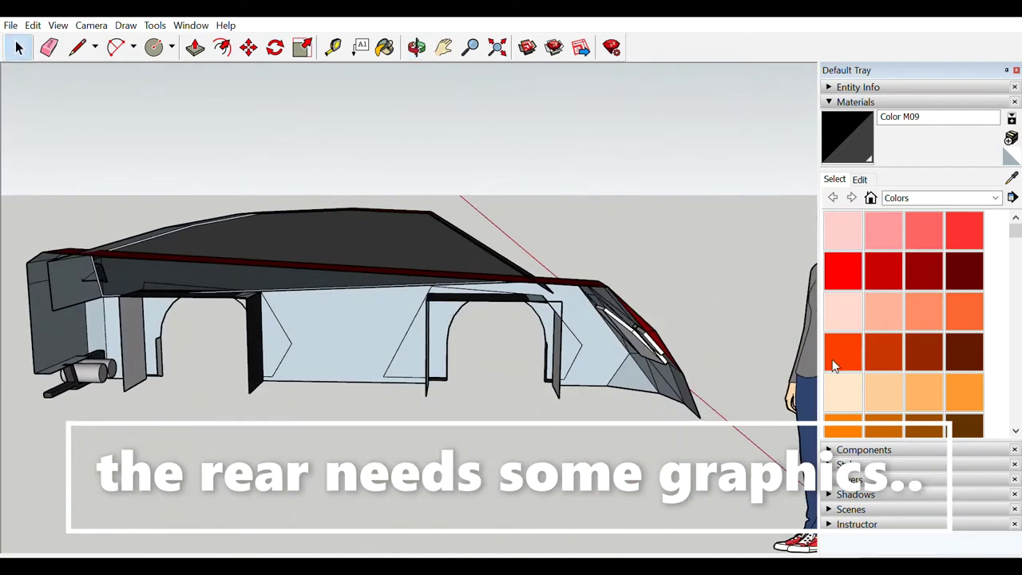
mouse_move(619, 374)
middle_mouse_down()
mouse_move(671, 354)
mouse_move(706, 359)
mouse_move(490, 369)
mouse_move(258, 279)
mouse_move(689, 381)
mouse_move(697, 412)
mouse_move(580, 413)
mouse_move(643, 418)
mouse_move(527, 262)
mouse_move(534, 457)
middle_mouse_up()
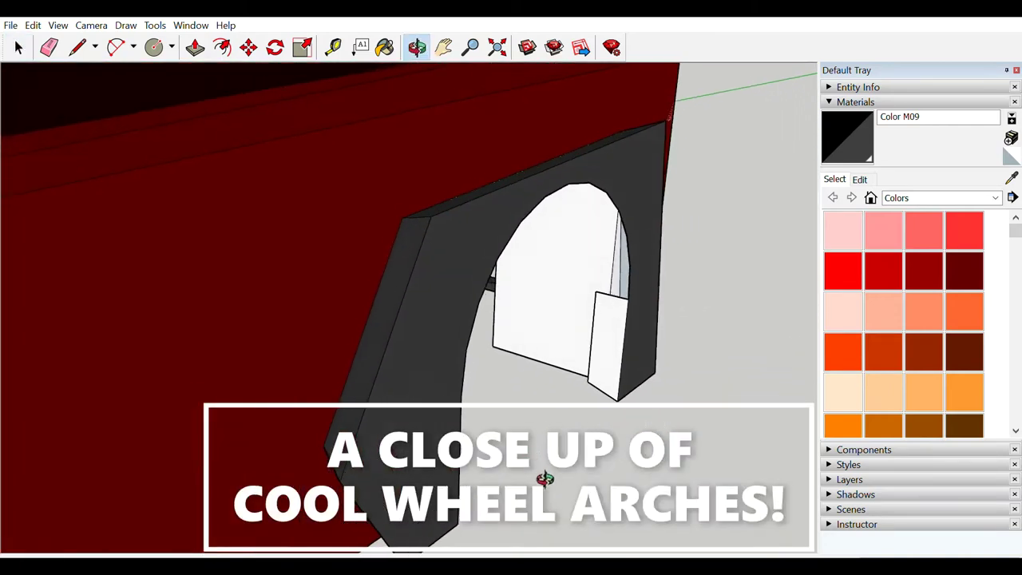
Orbit lower around the wheel arch, then pull back to show the whole car
mouse_move(530, 493)
middle_mouse_down()
mouse_move(567, 468)
mouse_move(588, 338)
mouse_move(601, 477)
middle_mouse_up()
scroll(714, 351, "down", 3)
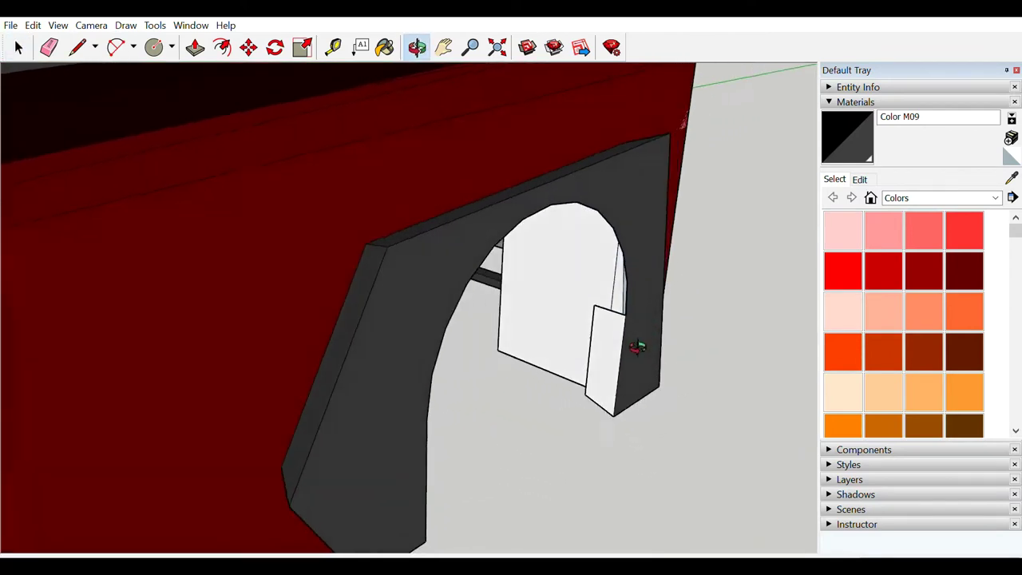
mouse_move(639, 342)
middle_mouse_down()
mouse_move(132, 338)
mouse_move(637, 362)
mouse_move(392, 253)
mouse_move(378, 288)
mouse_move(771, 287)
mouse_move(890, 303)
mouse_move(940, 292)
mouse_move(756, 255)
middle_mouse_up()
scroll(392, 253, "up", 5)
Switch to the standard Front view and zoom in on the mesh-grille headlights
key("space")
key("F2")
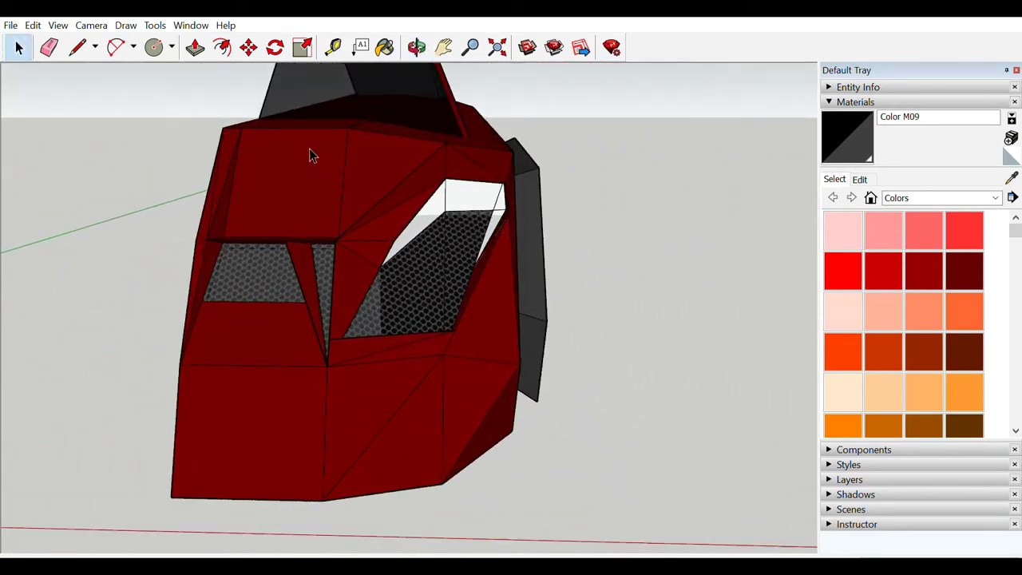
scroll(551, 188, "up", 3)
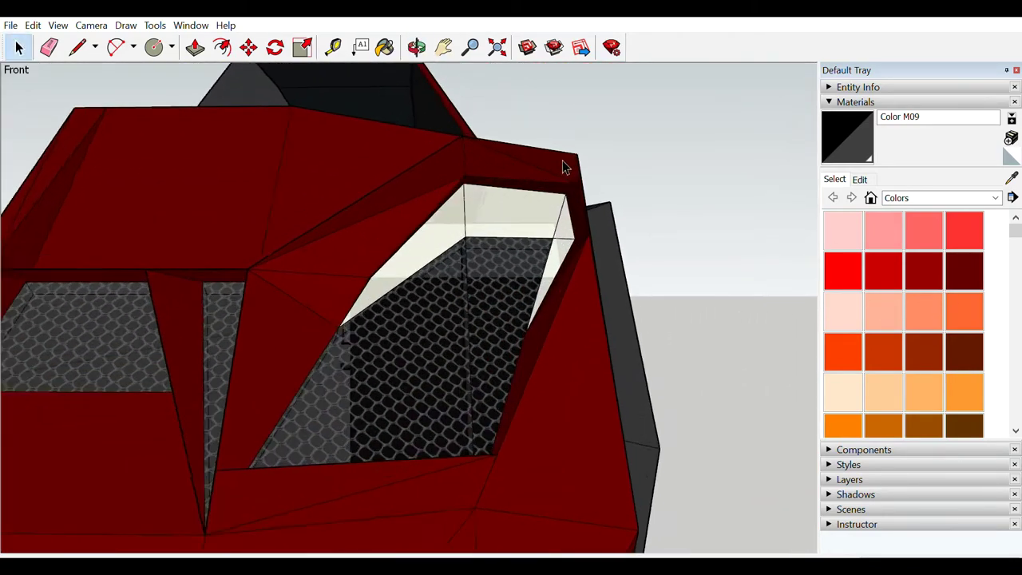
mouse_move(564, 164)
middle_mouse_down()
mouse_move(578, 155)
mouse_move(673, 155)
mouse_move(624, 160)
middle_mouse_up()
scroll(575, 167, "down", 3)
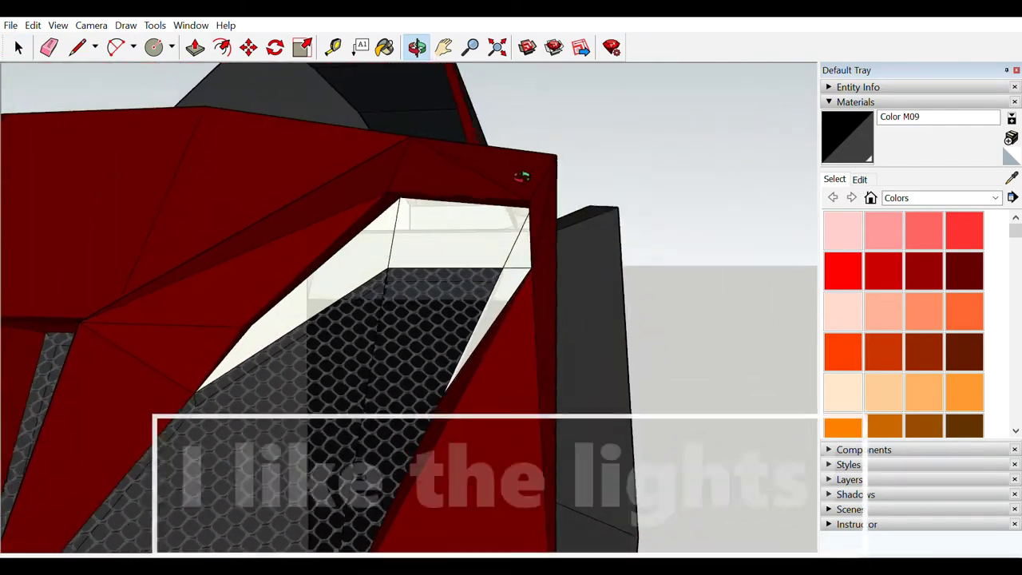
scroll(525, 180, "down", 3)
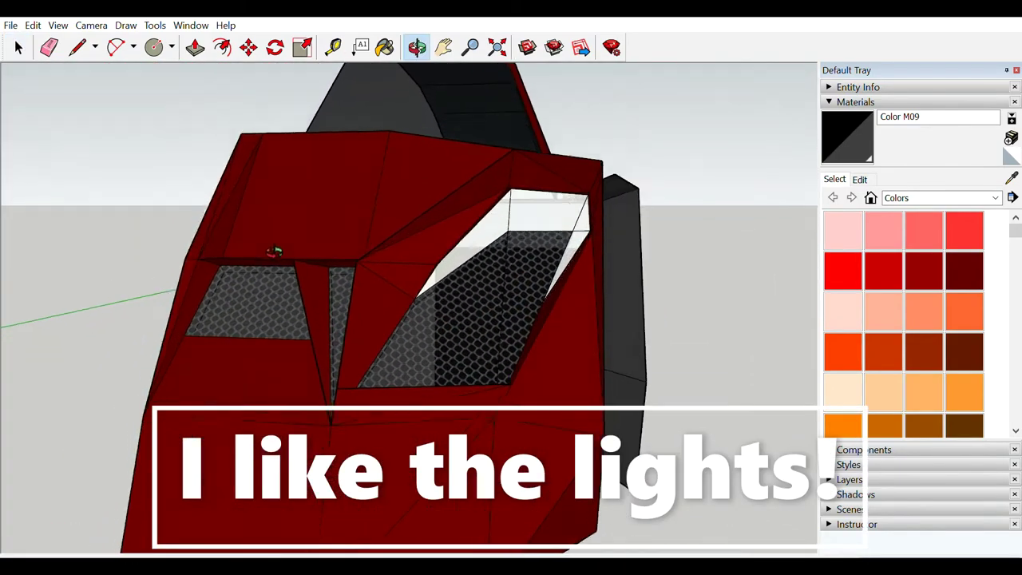
Orbit from the car's front along its side to the rear flank
mouse_move(274, 251)
middle_mouse_down()
mouse_move(320, 244)
mouse_move(343, 210)
mouse_move(164, 205)
mouse_move(85, 247)
middle_mouse_up()
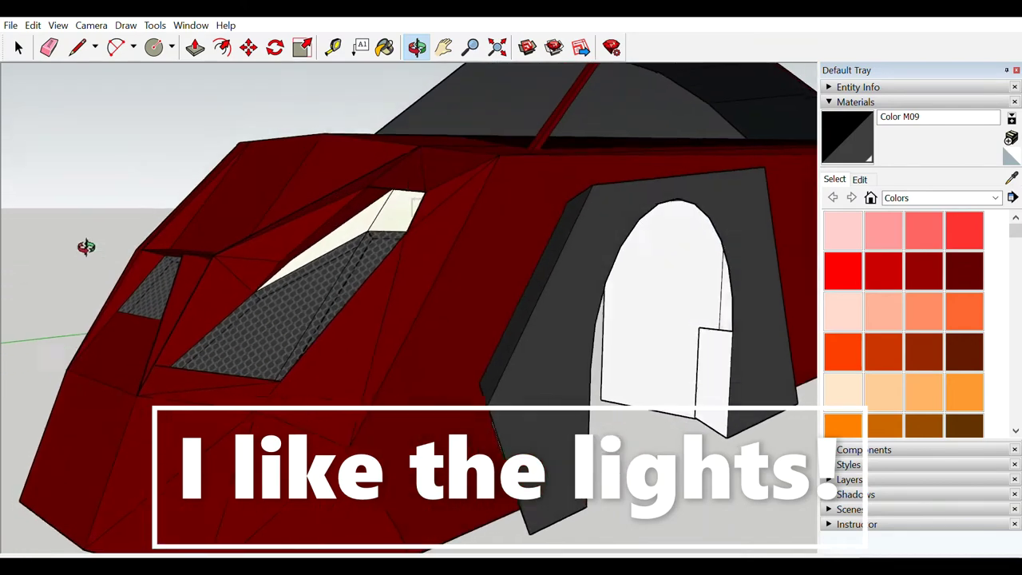
scroll(85, 247, "down", 3)
scroll(308, 258, "down", 3)
middle_click_drag(309, 258, 486, 229)
Orbit to a close, low view of the car's rear
scroll(318, 242, "up", 5)
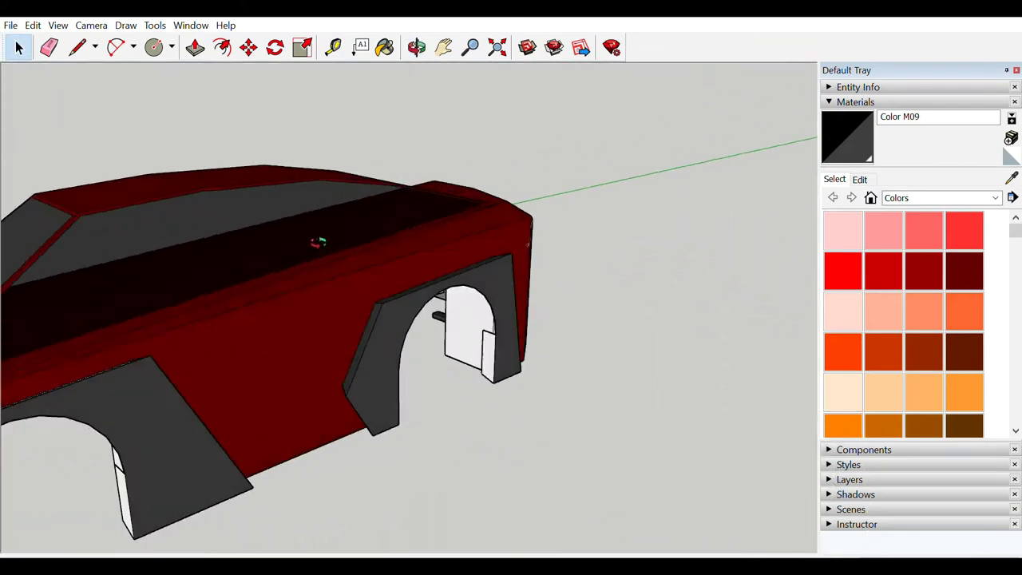
scroll(318, 242, "down", 3)
mouse_move(318, 242)
middle_mouse_down()
mouse_move(187, 107)
mouse_move(818, 42)
mouse_move(598, 257)
mouse_move(396, 282)
middle_mouse_up()
scroll(187, 107, "up", 3)
mouse_move(404, 208)
middle_mouse_down()
mouse_move(401, 247)
mouse_move(349, 286)
mouse_move(378, 258)
middle_mouse_up()
Select the car body group and open it for editing
left_click(402, 247)
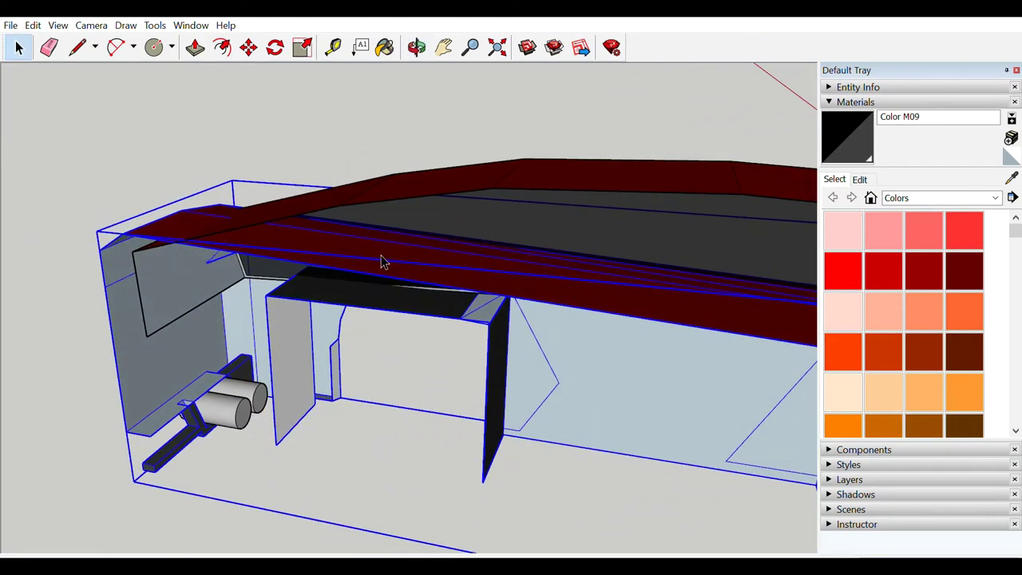
scroll(379, 258, "up", 3)
key("space")
double_click(118, 202)
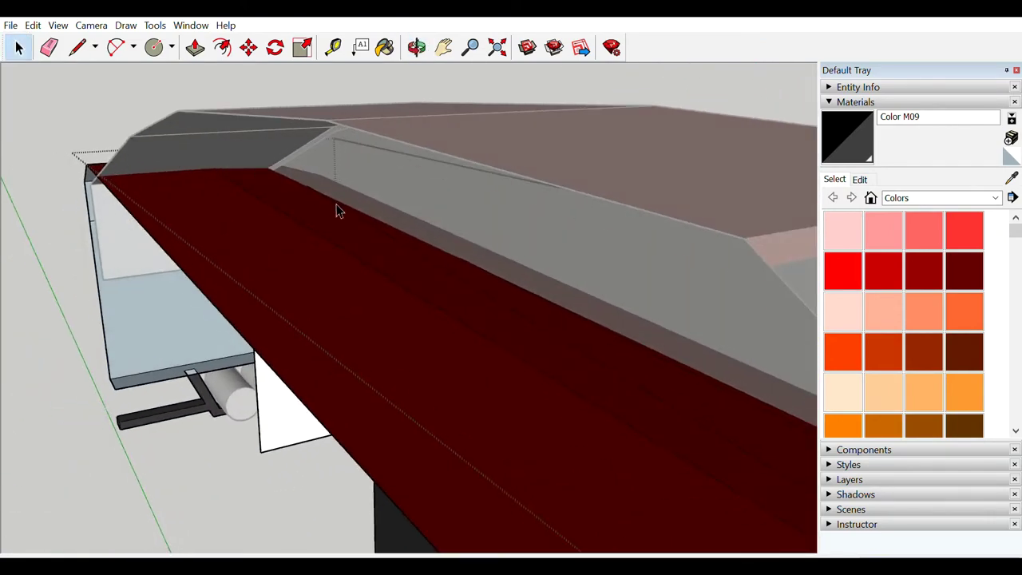
scroll(617, 333, "down", 3)
Orbit to reveal the body under the roof, box-select all its geometry, then clear the selection
mouse_move(548, 304)
middle_mouse_down()
mouse_move(141, 133)
mouse_move(171, 149)
mouse_move(183, 178)
mouse_move(272, 130)
mouse_move(707, 276)
mouse_move(655, 392)
mouse_move(597, 241)
mouse_move(468, 333)
mouse_move(426, 404)
mouse_move(417, 183)
mouse_move(424, 119)
mouse_move(439, 110)
mouse_move(426, 126)
middle_mouse_up()
scroll(424, 135, "down", 3)
left_click_drag(185, 78, 747, 332)
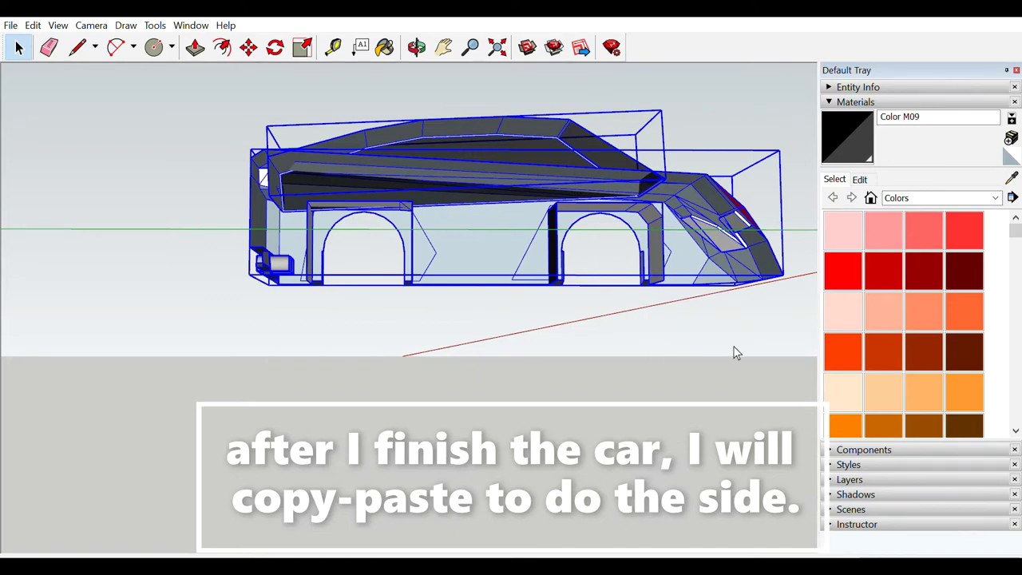
left_click(750, 368)
Inspect the body from underneath, then orbit up over the arches and red roof to the tail end
mouse_move(749, 368)
middle_mouse_down()
mouse_move(465, 295)
mouse_move(445, 407)
middle_mouse_up()
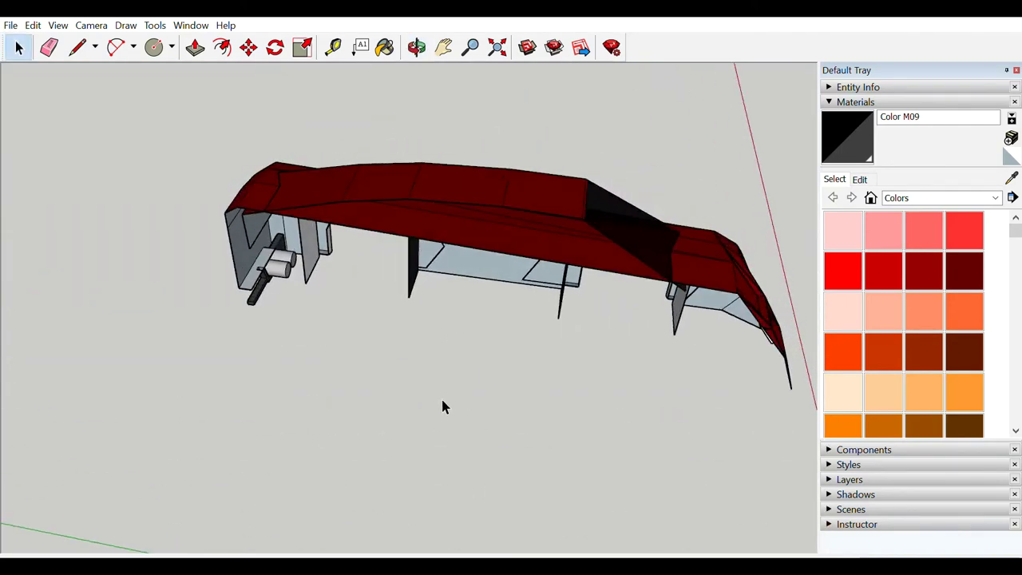
scroll(408, 163, "up", 3)
scroll(274, 165, "up", 2)
scroll(274, 165, "up", 2)
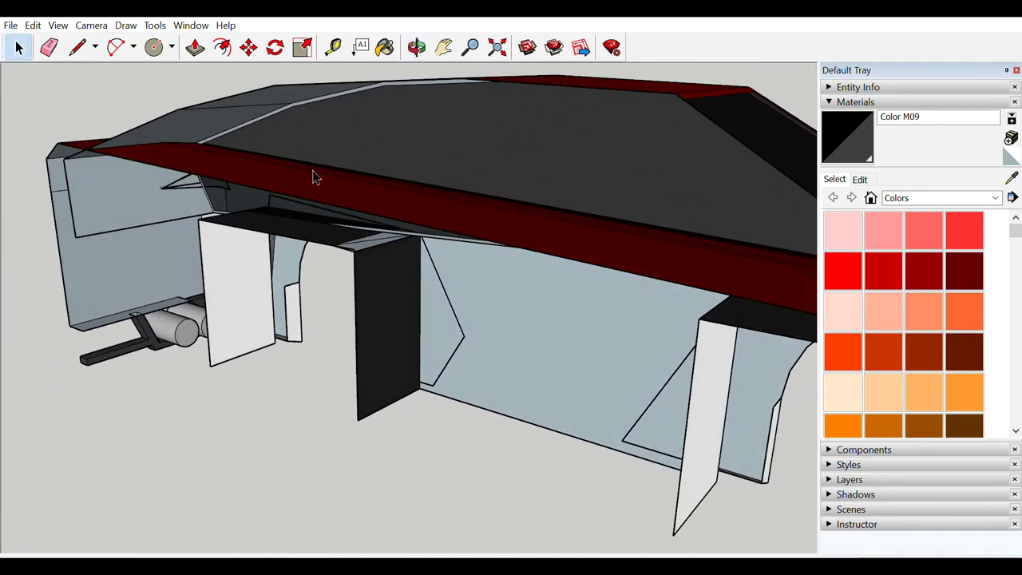
scroll(312, 174, "up", 2)
mouse_move(185, 147)
middle_mouse_down()
mouse_move(331, 221)
mouse_move(548, 276)
mouse_move(540, 287)
mouse_move(479, 240)
mouse_move(452, 460)
middle_mouse_up()
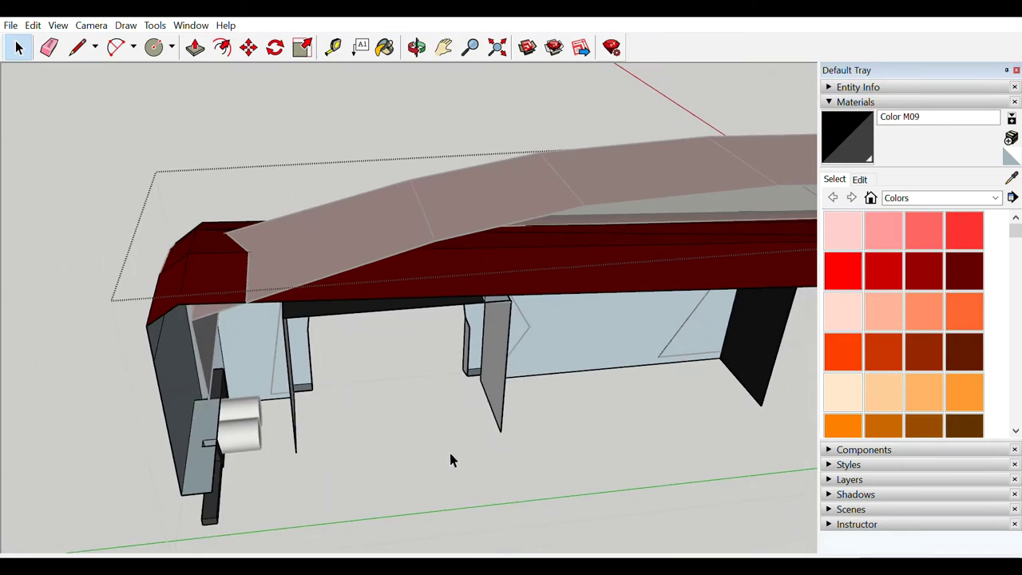
mouse_move(329, 102)
middle_mouse_down()
mouse_move(313, 160)
mouse_move(257, 28)
middle_mouse_up()
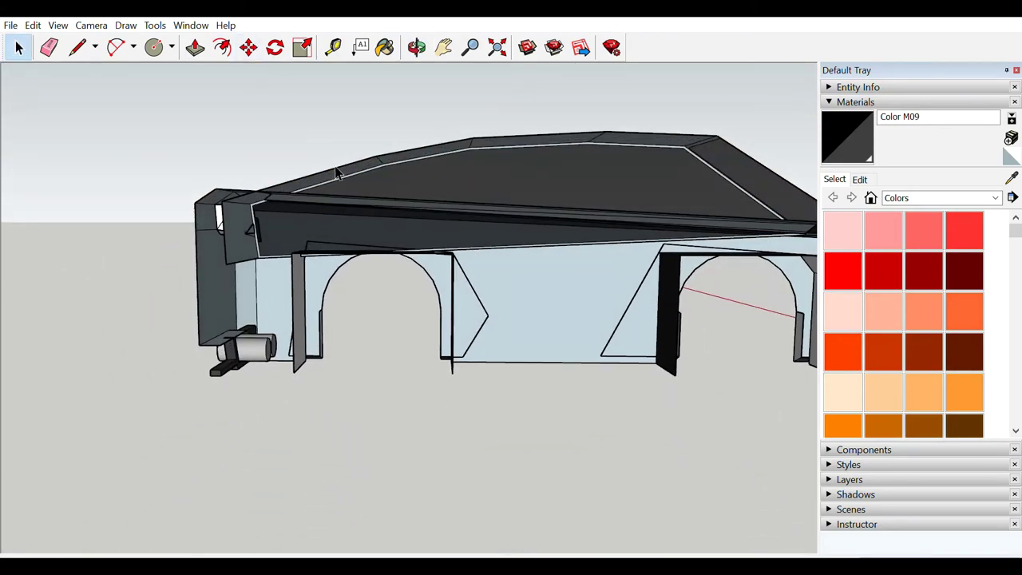
middle_click_drag(335, 171, 644, 242)
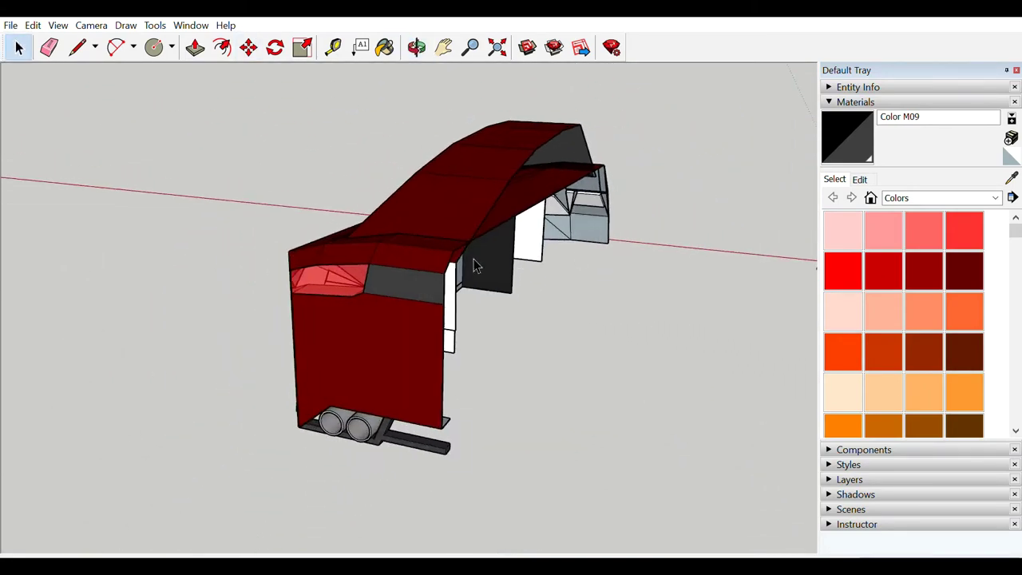
scroll(474, 265, "up", 5)
mouse_move(473, 265)
middle_mouse_down()
mouse_move(466, 251)
mouse_move(561, 216)
mouse_move(520, 126)
mouse_move(227, 204)
mouse_move(205, 201)
mouse_move(571, 217)
mouse_move(458, 226)
mouse_move(710, 227)
mouse_move(496, 220)
middle_mouse_up()
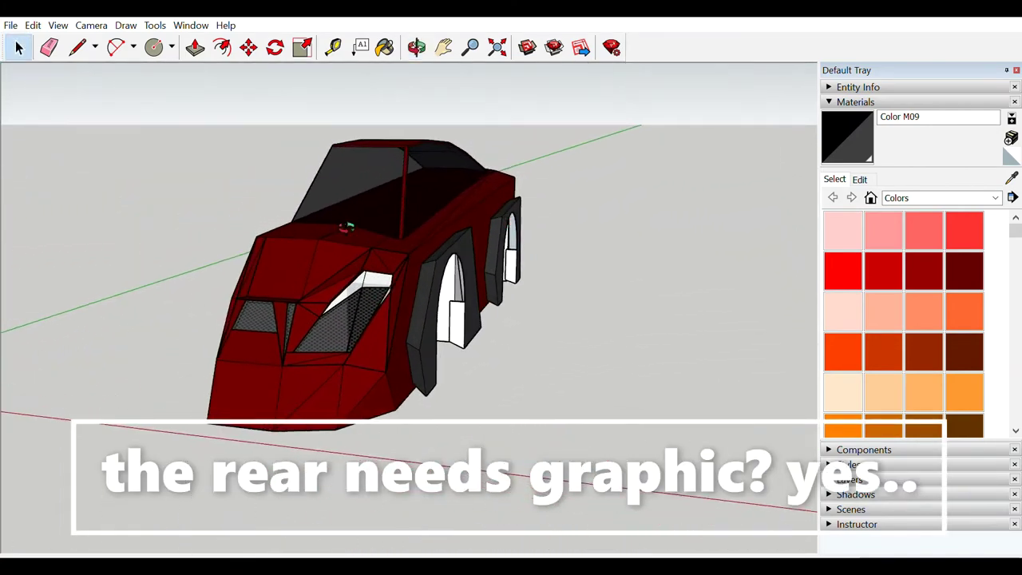
mouse_move(346, 227)
middle_mouse_down()
mouse_move(429, 179)
mouse_move(466, 217)
mouse_move(281, 178)
mouse_move(103, 242)
mouse_move(267, 229)
mouse_move(235, 269)
mouse_move(107, 215)
mouse_move(522, 191)
mouse_move(612, 141)
mouse_move(277, 210)
mouse_move(144, 176)
mouse_move(21, 178)
mouse_move(242, 296)
mouse_move(392, 269)
middle_mouse_up()
key("space")
scroll(430, 224, "up", 3)
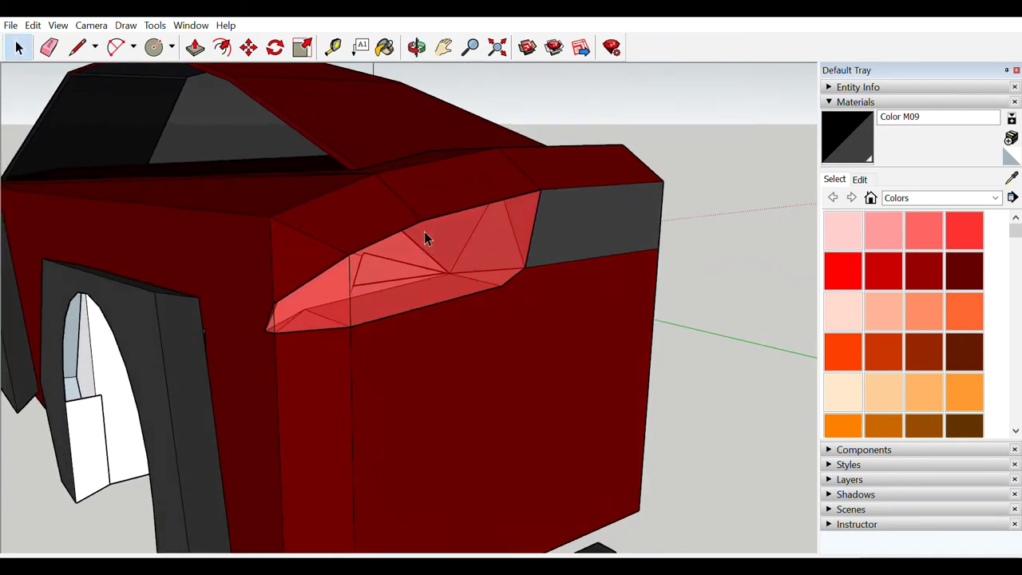
scroll(424, 232, "down", 5)
mouse_move(649, 285)
middle_mouse_down()
mouse_move(543, 248)
mouse_move(623, 212)
mouse_move(9, 263)
mouse_move(956, 109)
middle_mouse_up()
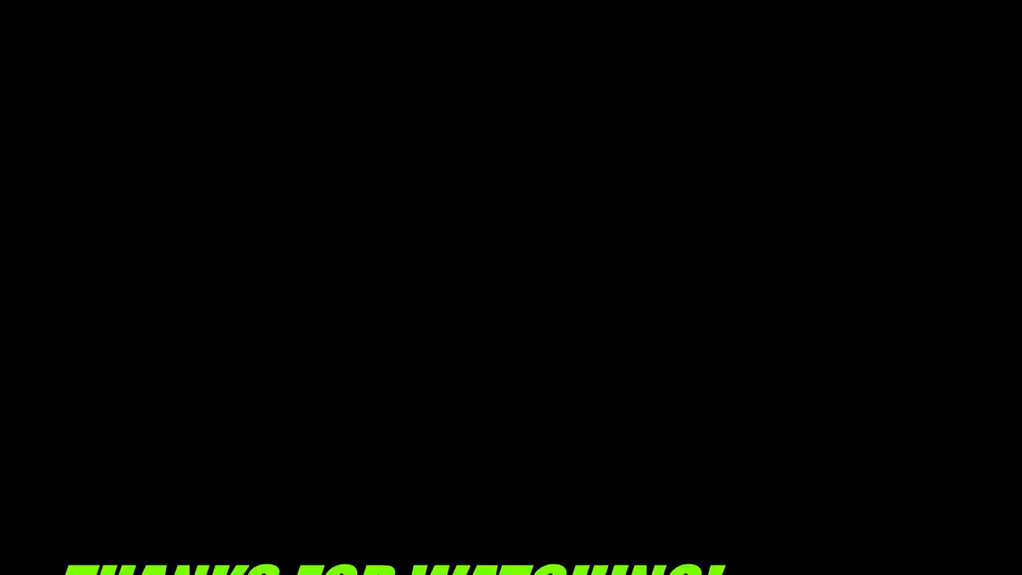